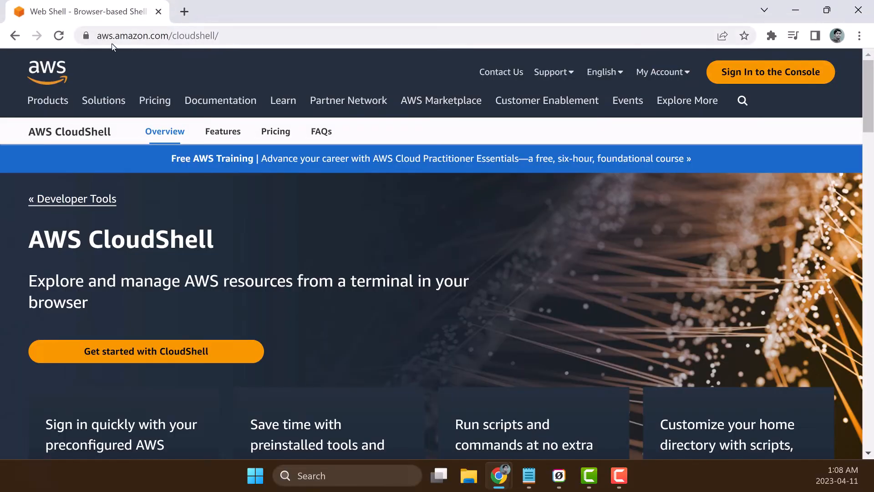
# Look through the AWS CloudShell overview page and its feature descriptions.
pyautogui.scroll(-4, 416, 250)
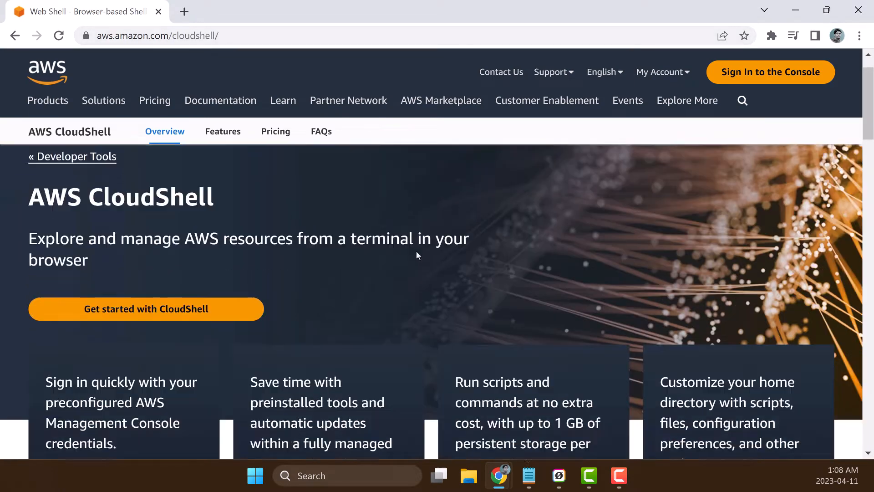
pyautogui.scroll(-13, 417, 245)
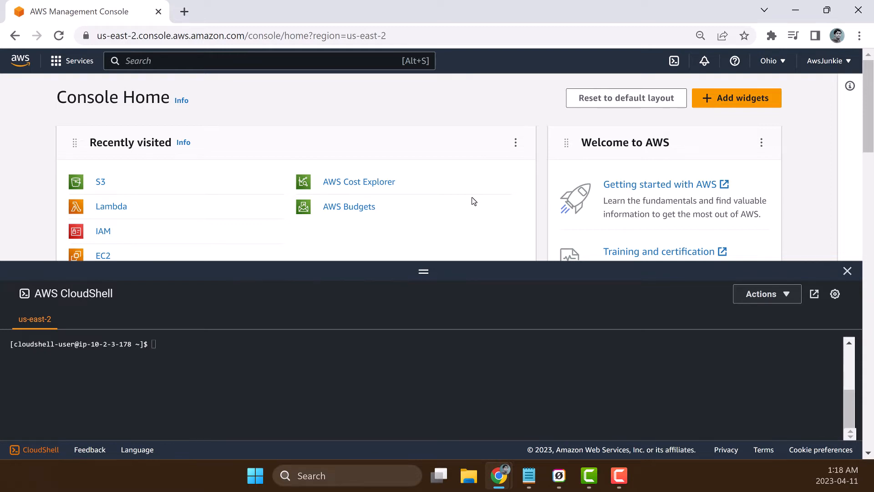
# Open the S3 console and list the account's buckets in CloudShell with aws s3 ls.
pyautogui.click(101, 182)
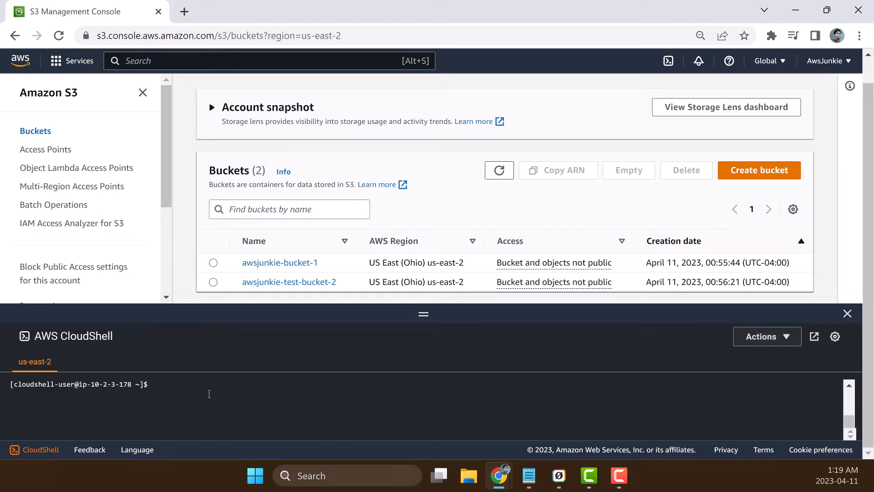
pyautogui.write('s3 ls')
pyautogui.press('Return')
pyautogui.moveTo(10, 393); pyautogui.dragTo(166, 397)
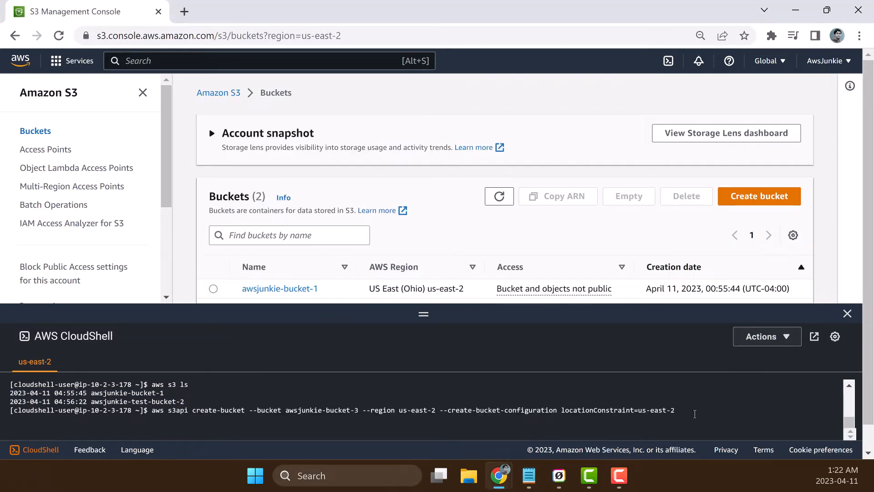
# Create bucket awsjunkie-bucket-3 in region us-east-2 with aws s3api create-bucket, correcting the configuration parameter to LocationConstraint=us-east-2.
pyautogui.press('Return')
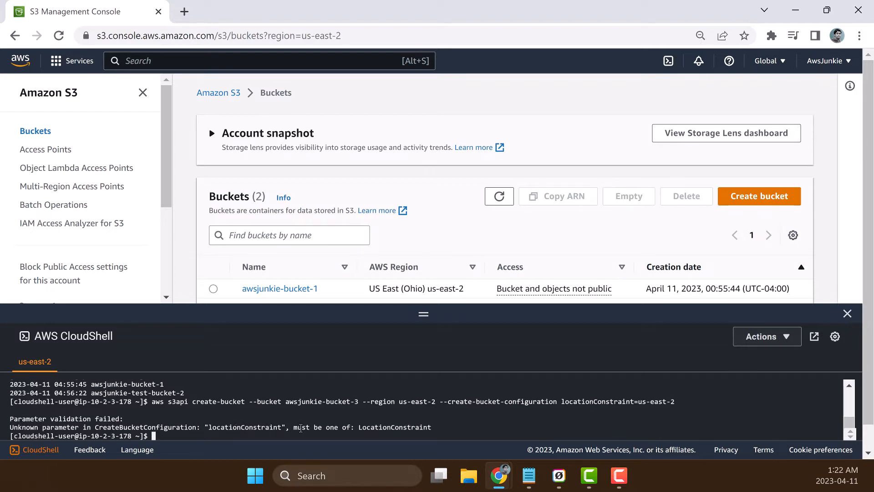
pyautogui.doubleClick(389, 429)
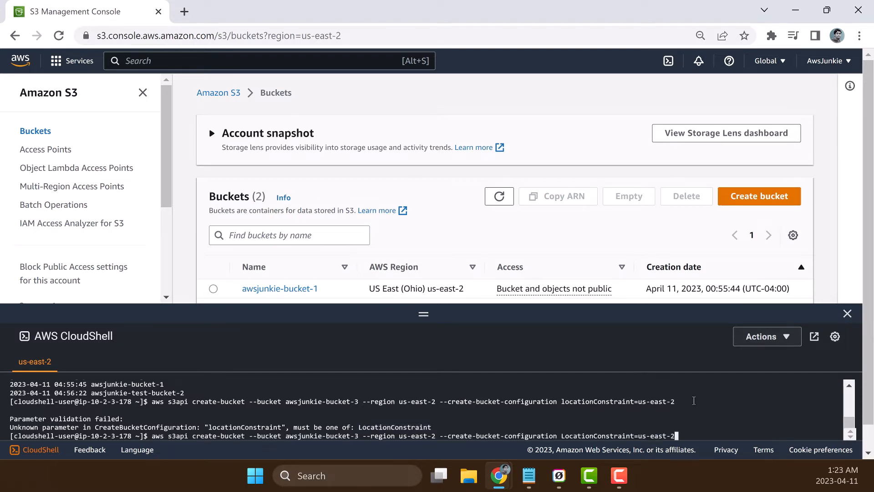
pyautogui.press('Return')
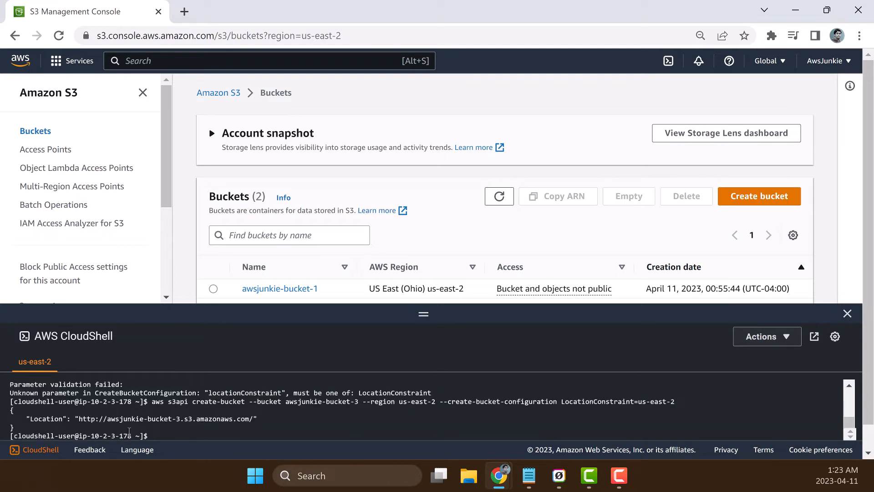
pyautogui.moveTo(107, 418); pyautogui.dragTo(178, 419)
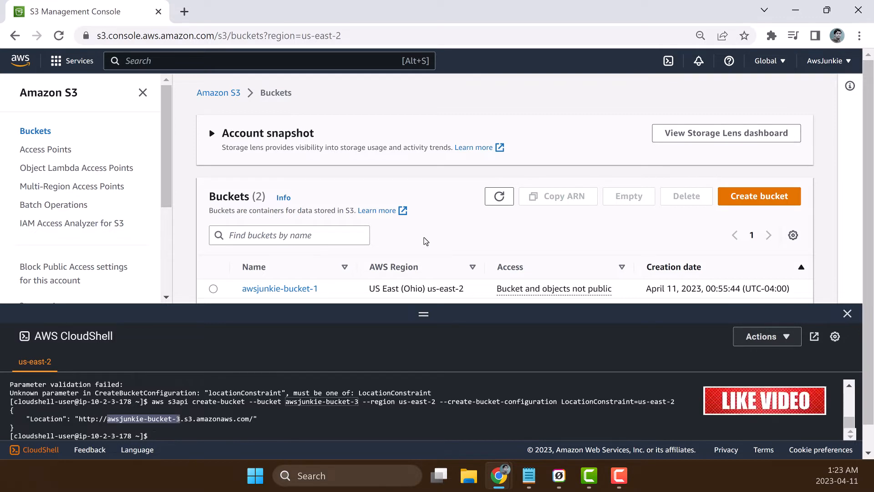
# Refresh the S3 bucket list and check it for awsjunkie-bucket-3.
pyautogui.scroll(-1, 424, 240)
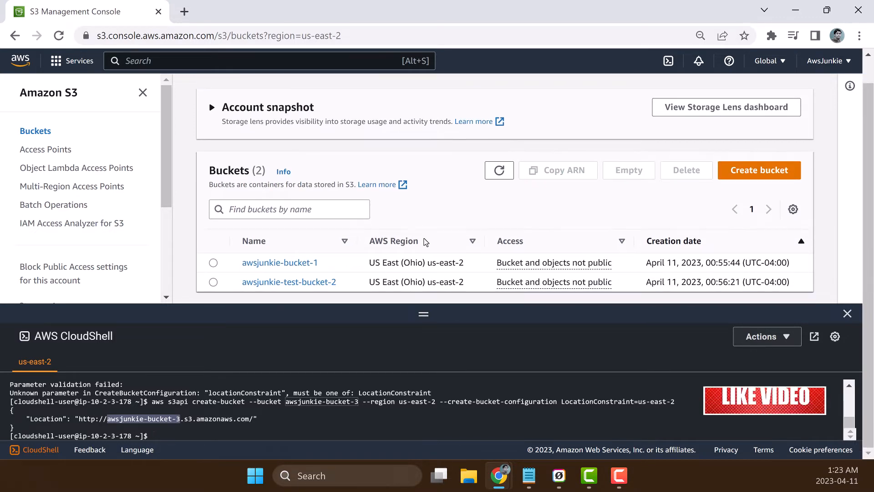
pyautogui.click(499, 170)
pyautogui.scroll(-1, 409, 227)
pyautogui.moveTo(320, 282); pyautogui.dragTo(241, 282)
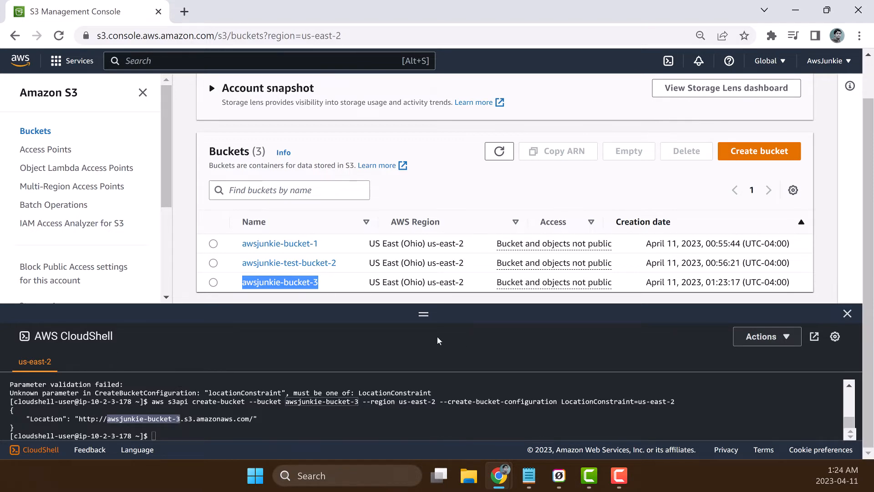
# Enlarge the CloudShell pane to review the command history, and close the pane.
pyautogui.moveTo(431, 315); pyautogui.dragTo(454, 204)
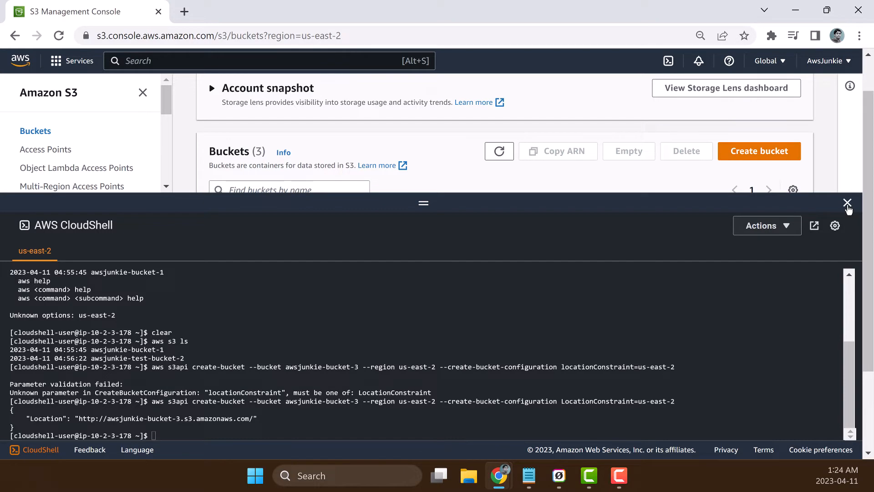
pyautogui.click(847, 203)
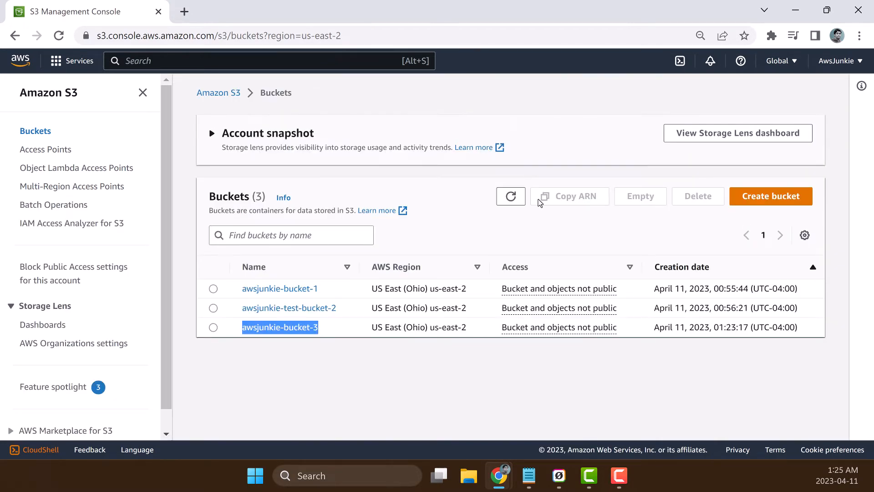
# Go to the Lambda service and launch CloudShell from its console page.
pyautogui.click(81, 66)
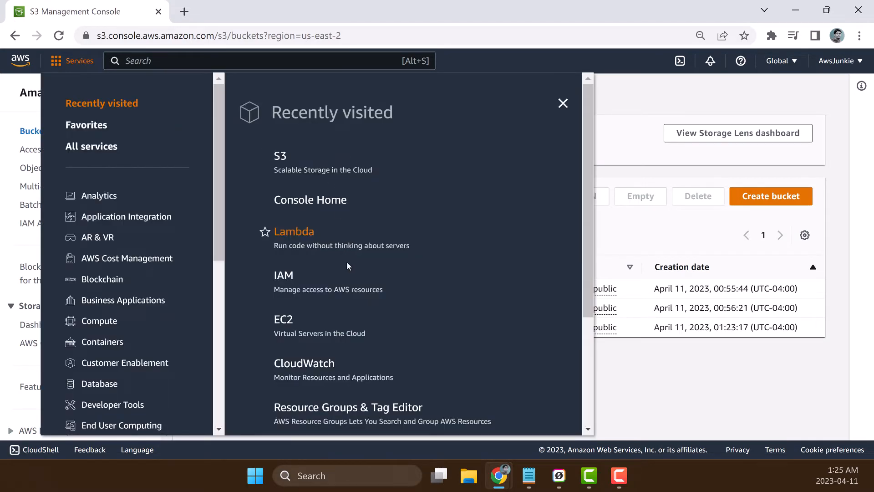
pyautogui.click(291, 233)
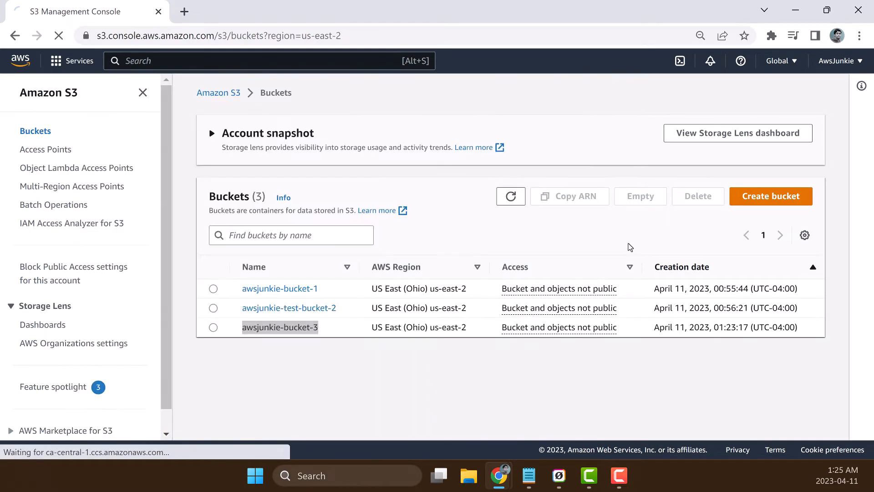
pyautogui.click(21, 452)
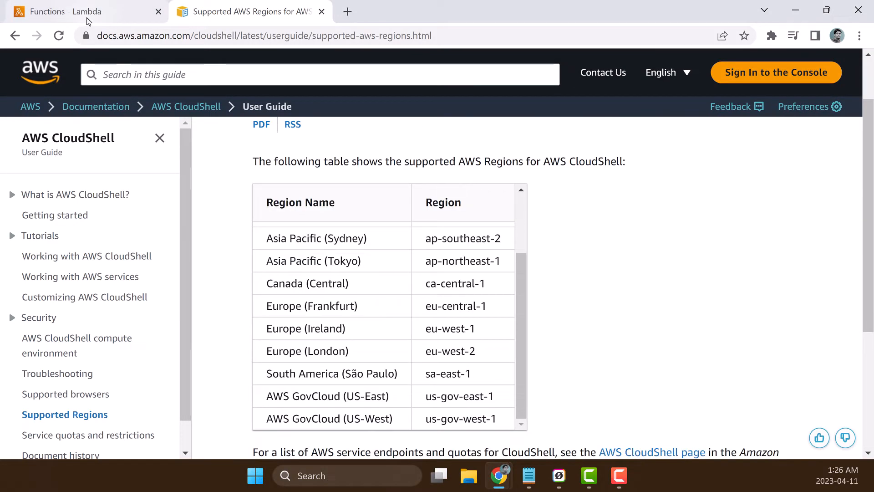
# Review the table of supported AWS Regions in the CloudShell user guide.
pyautogui.moveTo(89, 22)
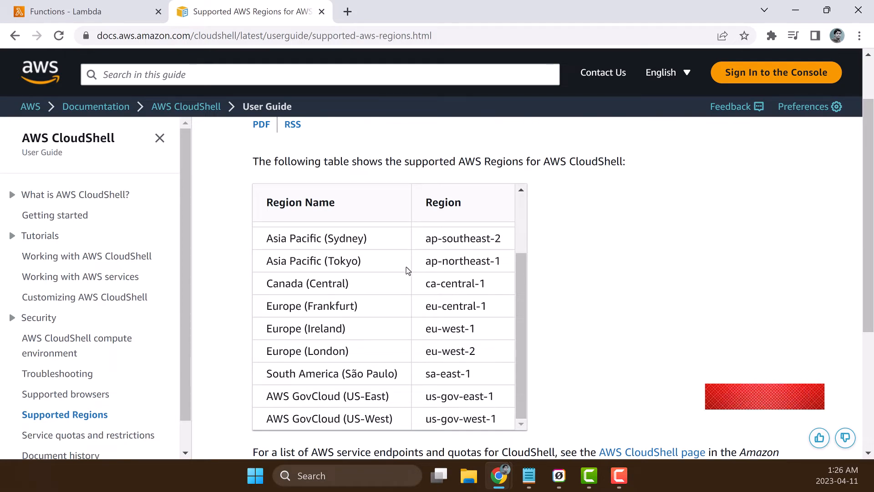
pyautogui.scroll(2, 373, 280)
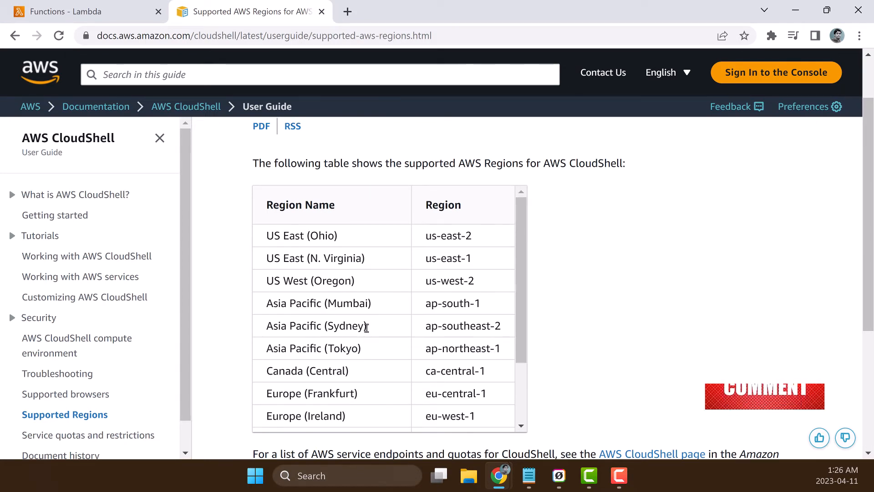
pyautogui.scroll(2, 319, 255)
# Return to the Lambda console, switch its region to Asia Pacific (Osaka), and set it back to US East (Ohio).
pyautogui.click(87, 11)
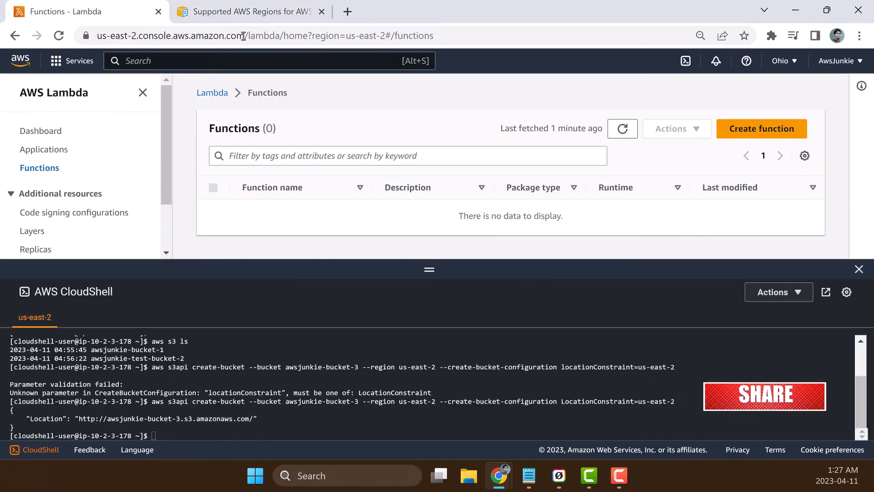
pyautogui.click(780, 60)
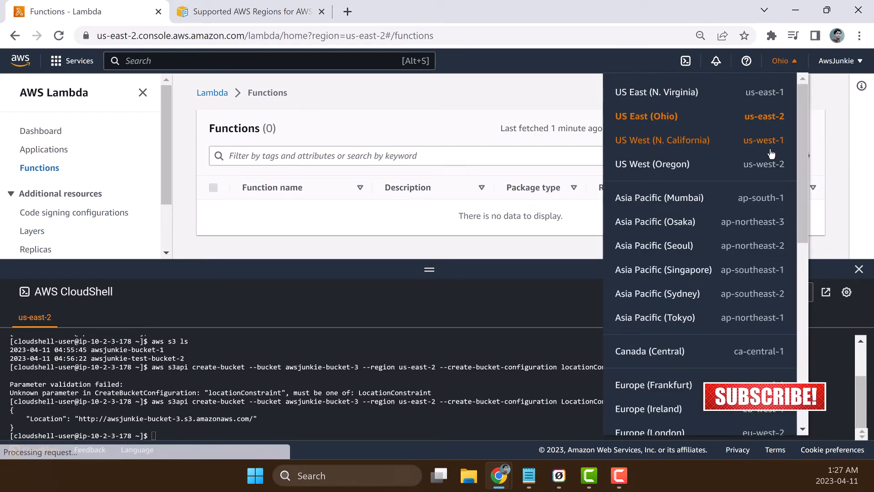
pyautogui.click(655, 221)
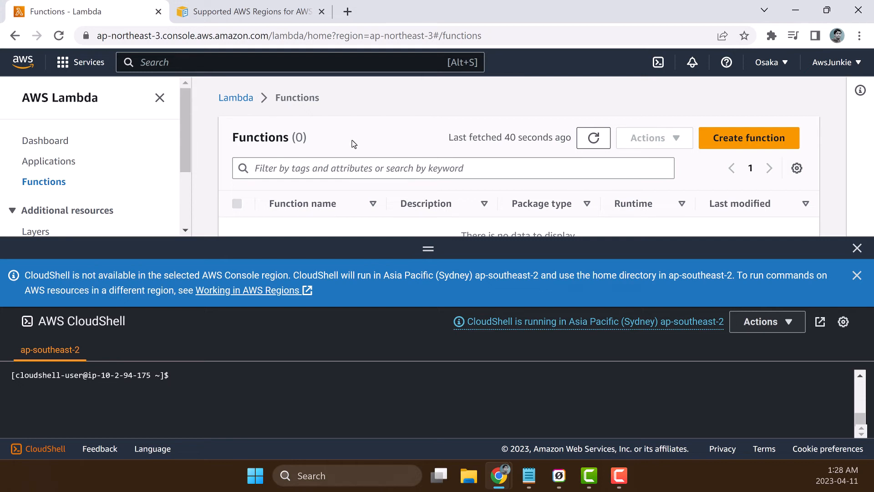
pyautogui.click(770, 63)
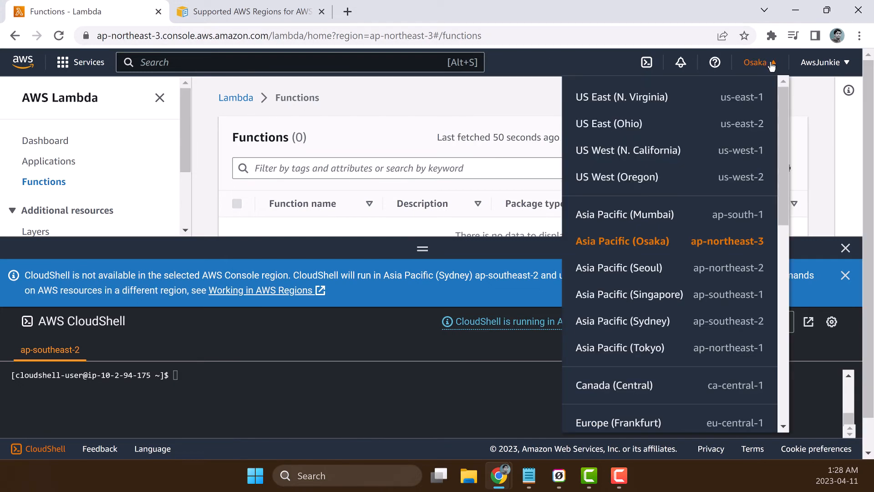
pyautogui.click(607, 132)
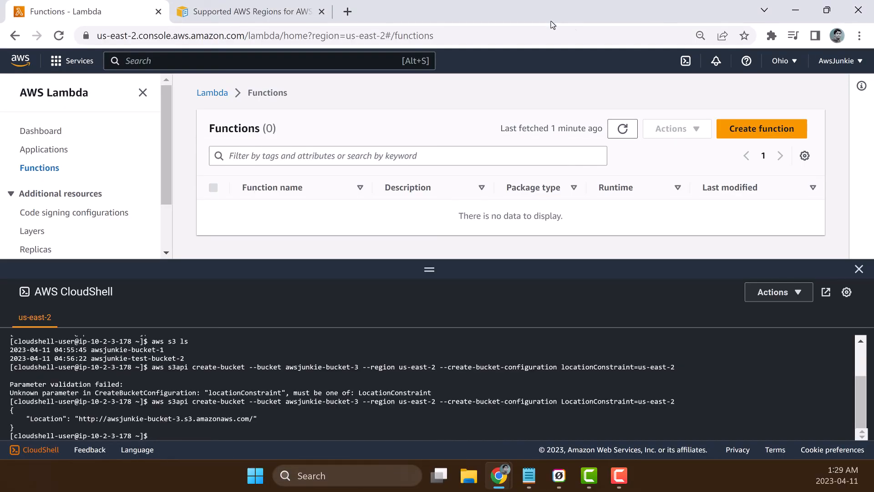
# Restore the maximized browser window and resize it narrow, wide and narrow again to test the CloudShell pane.
pyautogui.click(826, 13)
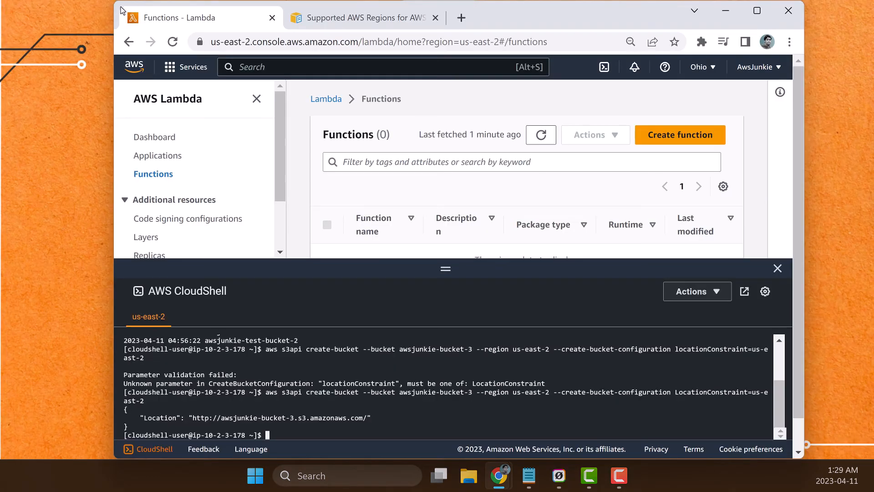
pyautogui.moveTo(123, 2); pyautogui.dragTo(355, 117)
pyautogui.moveTo(511, 122); pyautogui.dragTo(212, 20)
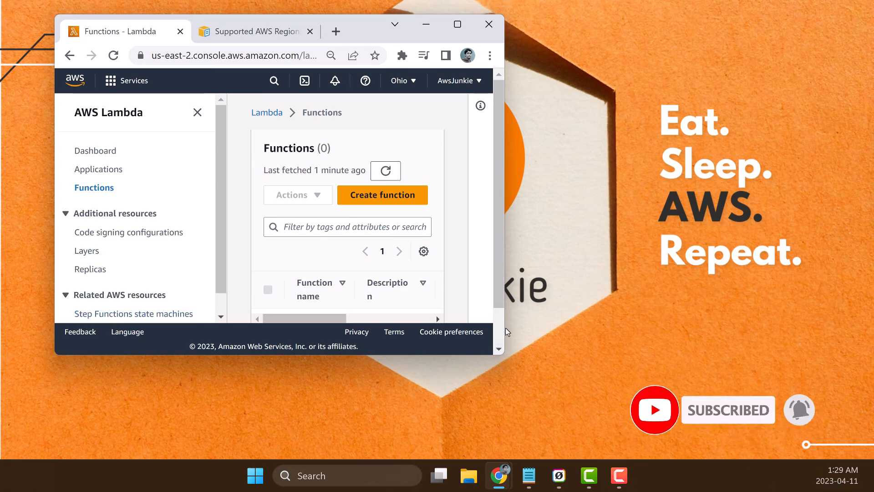
pyautogui.moveTo(506, 327); pyautogui.dragTo(777, 341)
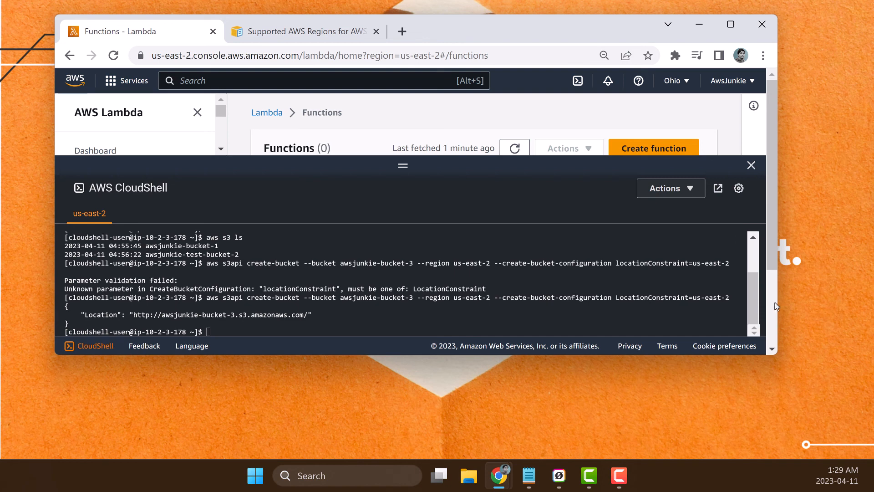
pyautogui.moveTo(780, 306); pyautogui.dragTo(531, 312)
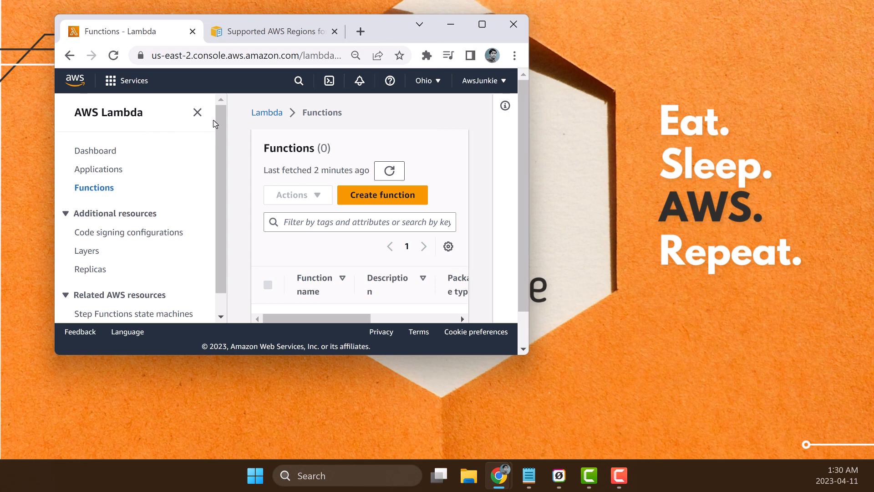